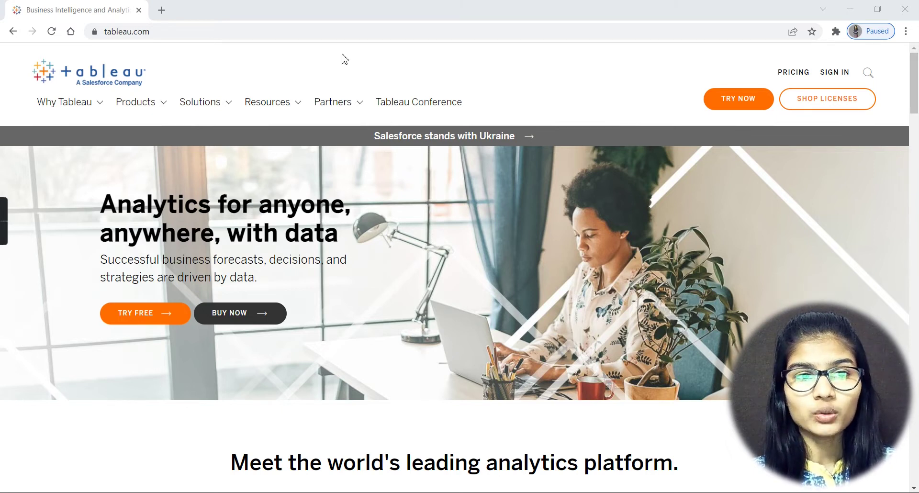
- Look over the Tableau home page and open the product page for Tableau Public
{"action": "left_click", "coordinate": [127, 31]}
{"action": "left_click_drag", "start_coordinate": [104, 32], "coordinate": [132, 32]}
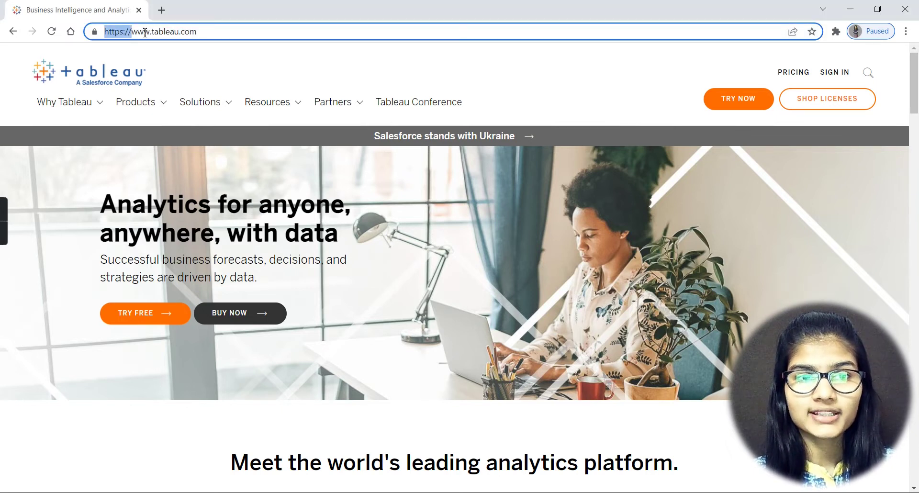
{"action": "left_click", "coordinate": [204, 32]}
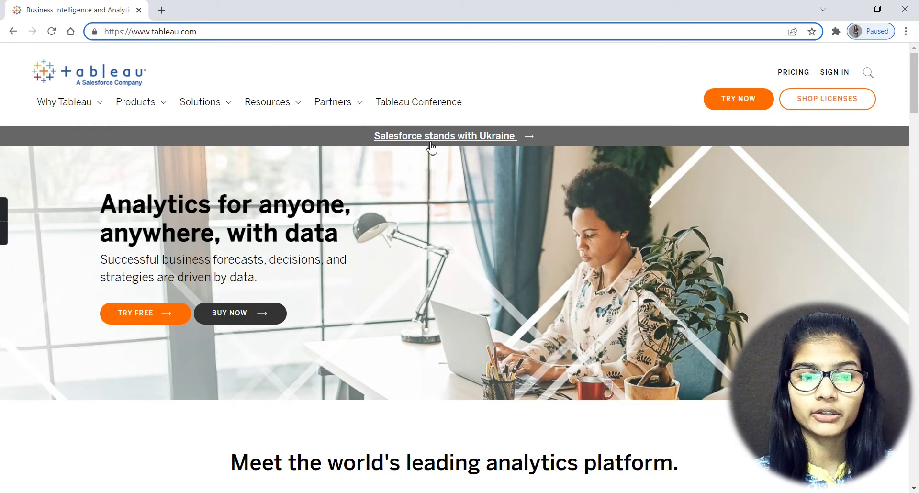
{"action": "left_click_drag", "start_coordinate": [915, 113], "coordinate": [912, 388]}
{"action": "key", "text": "Home"}
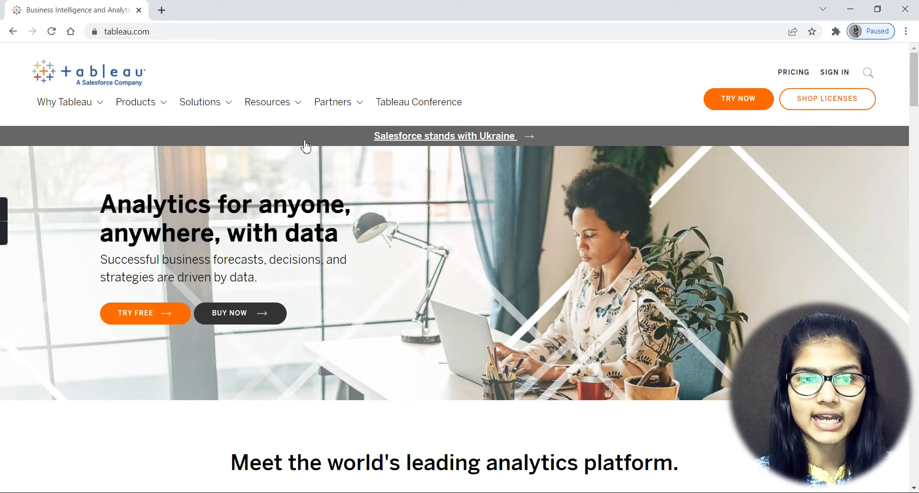
{"action": "mouse_move", "coordinate": [136, 107]}
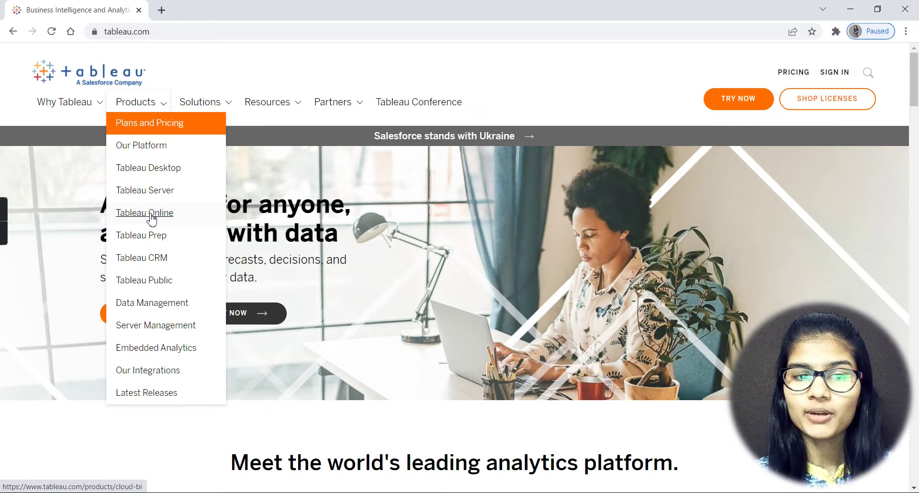
{"action": "left_click", "coordinate": [144, 280]}
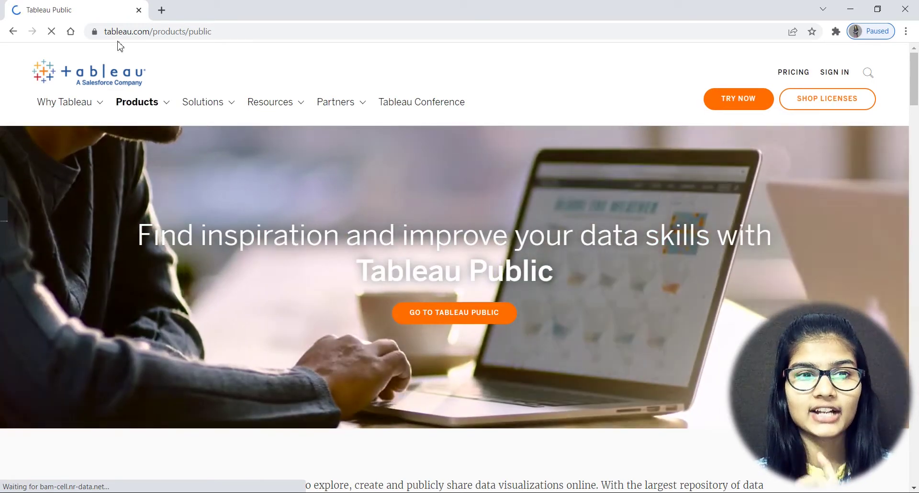
- Review the Tableau Public product page and continue to the Tableau Public site
{"action": "double_click", "coordinate": [164, 33]}
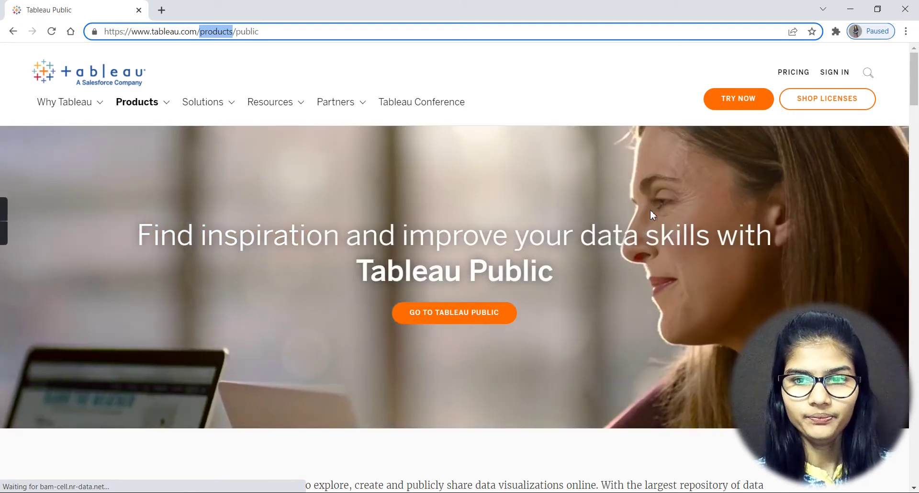
{"action": "left_click_drag", "start_coordinate": [914, 88], "coordinate": [914, 141]}
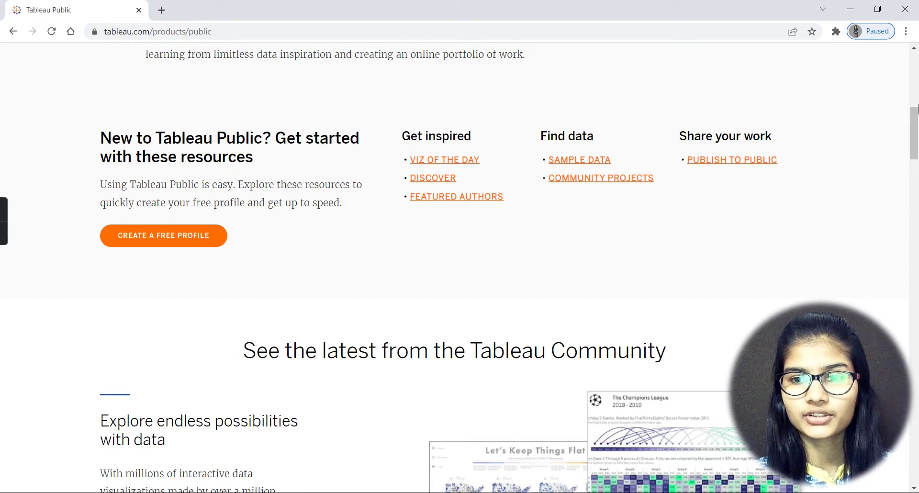
{"action": "left_click_drag", "start_coordinate": [916, 109], "coordinate": [916, 190]}
{"action": "scroll", "coordinate": [375, 172], "scroll_direction": "up", "scroll_amount": 4}
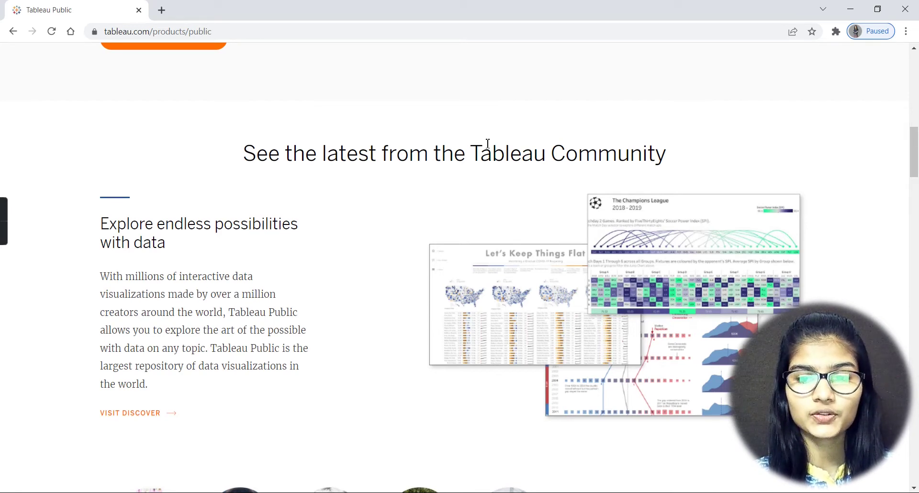
{"action": "left_click_drag", "start_coordinate": [917, 151], "coordinate": [910, 254]}
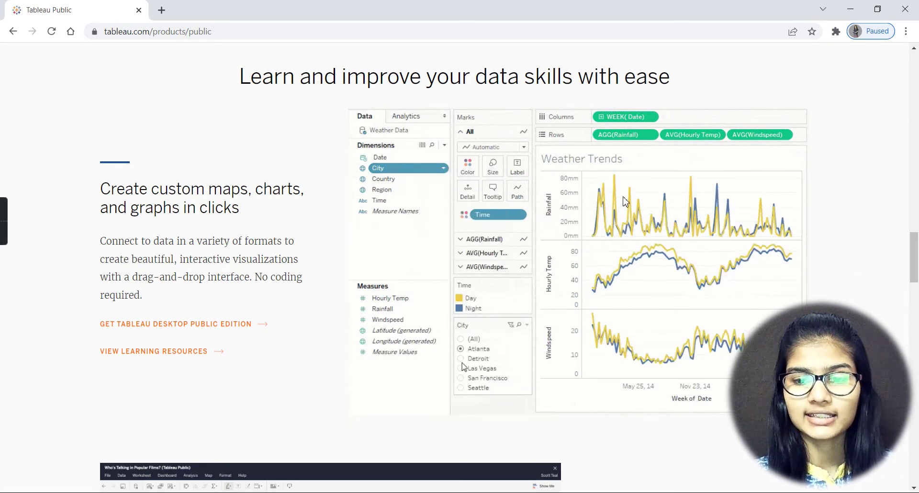
{"action": "left_click_drag", "start_coordinate": [914, 261], "coordinate": [917, 81]}
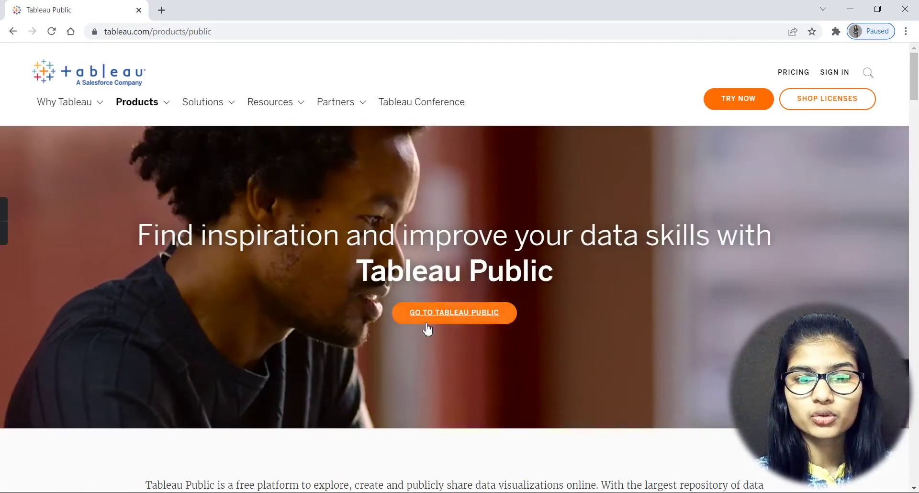
{"action": "left_click", "coordinate": [437, 320]}
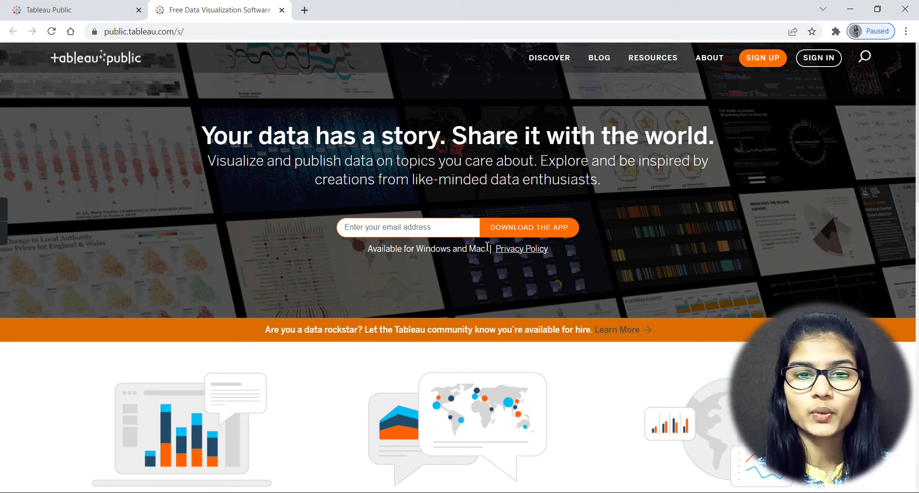
{"action": "left_click", "coordinate": [442, 224]}
{"action": "left_click", "coordinate": [470, 193]}
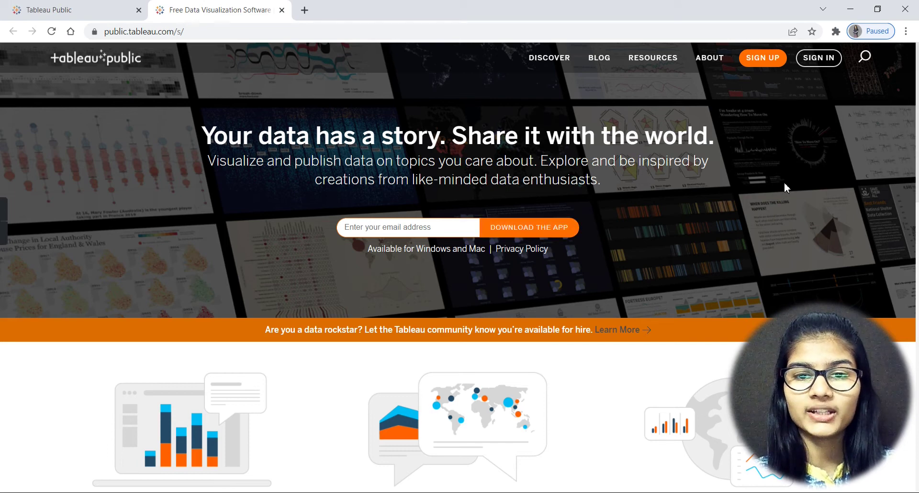
{"action": "mouse_move", "coordinate": [914, 101]}
{"action": "left_mouse_down"}
{"action": "mouse_move", "coordinate": [909, 402]}
{"action": "mouse_move", "coordinate": [916, 94]}
{"action": "left_mouse_up"}
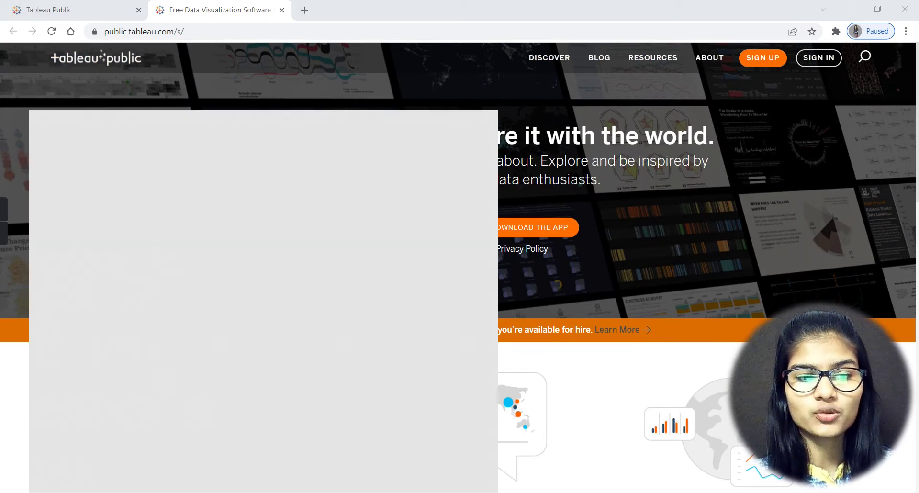
- Launch the installed Tableau Public 2021.3 app, bring its window forward and dismiss the update reminder
{"action": "type", "text": "tab"}
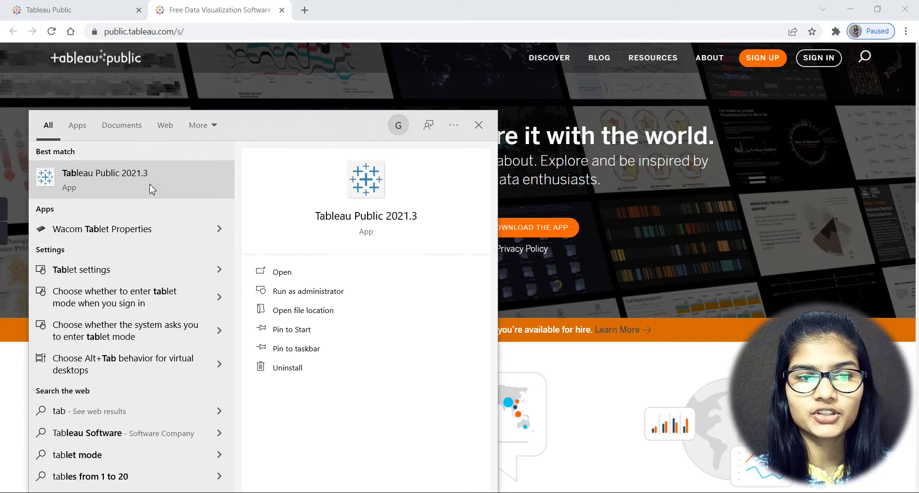
{"action": "key", "text": "Return"}
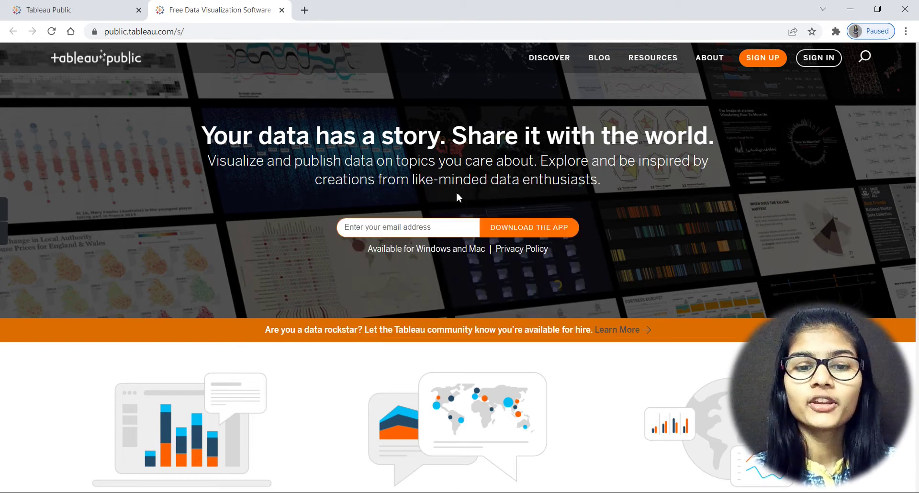
{"action": "mouse_move", "coordinate": [397, 491]}
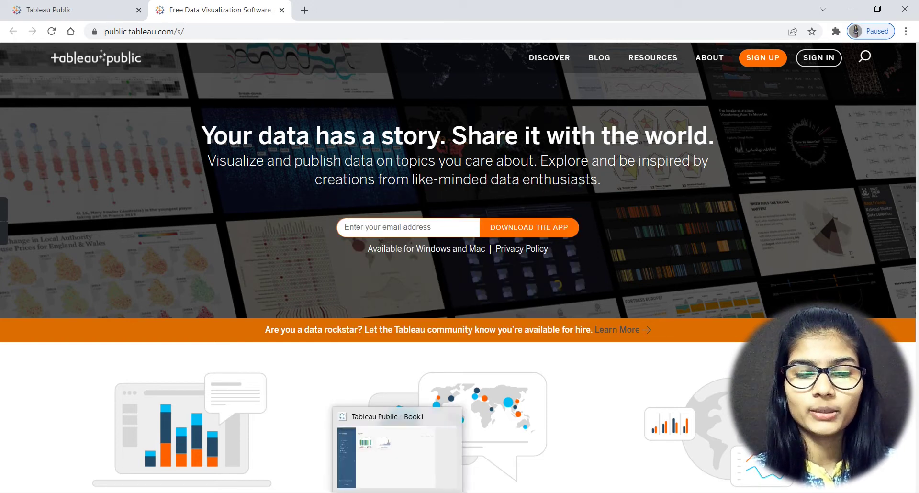
{"action": "left_click", "coordinate": [401, 482]}
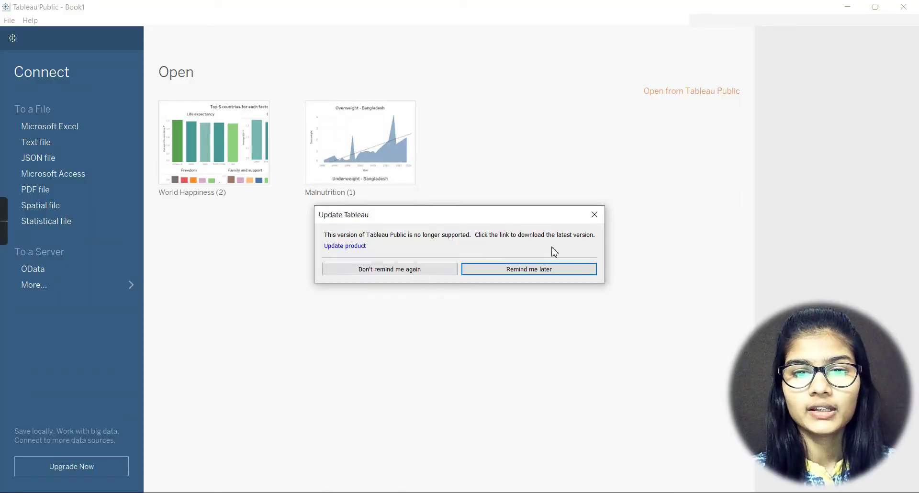
{"action": "left_click", "coordinate": [596, 214]}
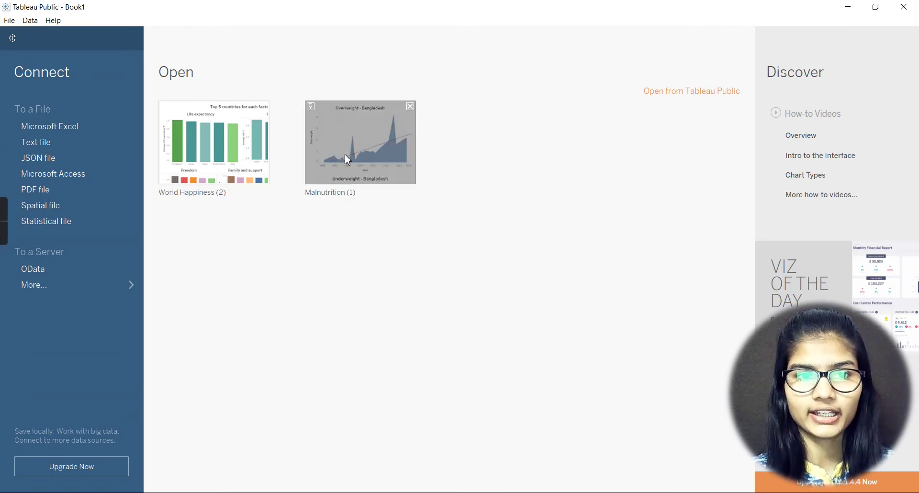
- Connect to the Excel workbook "10 most visited countries" from the datasets folder on the Desktop
{"action": "mouse_move", "coordinate": [403, 115]}
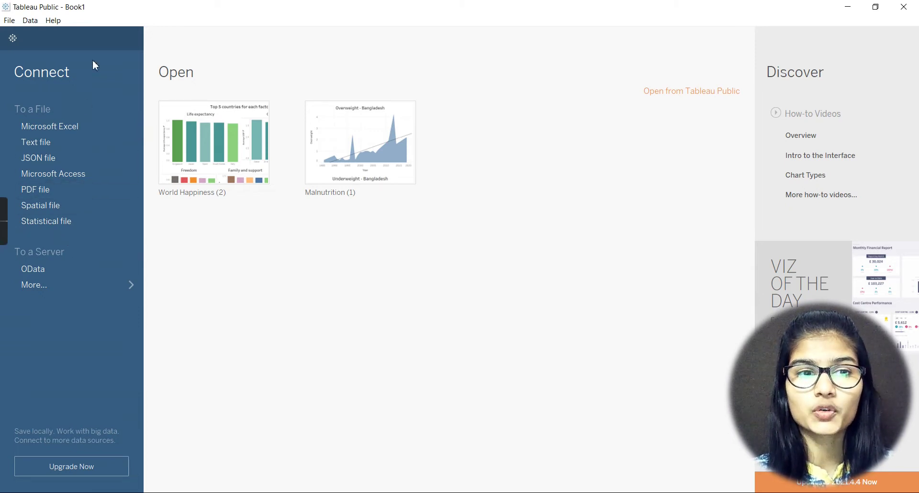
{"action": "left_click", "coordinate": [61, 126]}
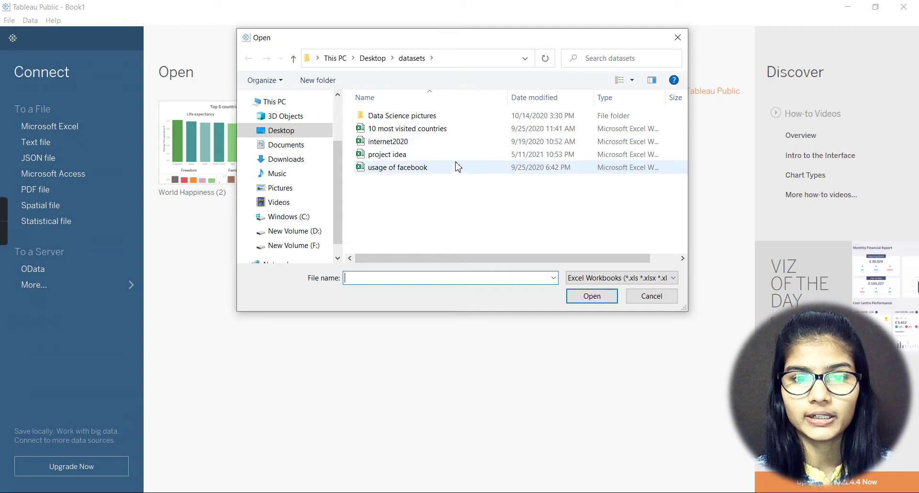
{"action": "left_click", "coordinate": [461, 129]}
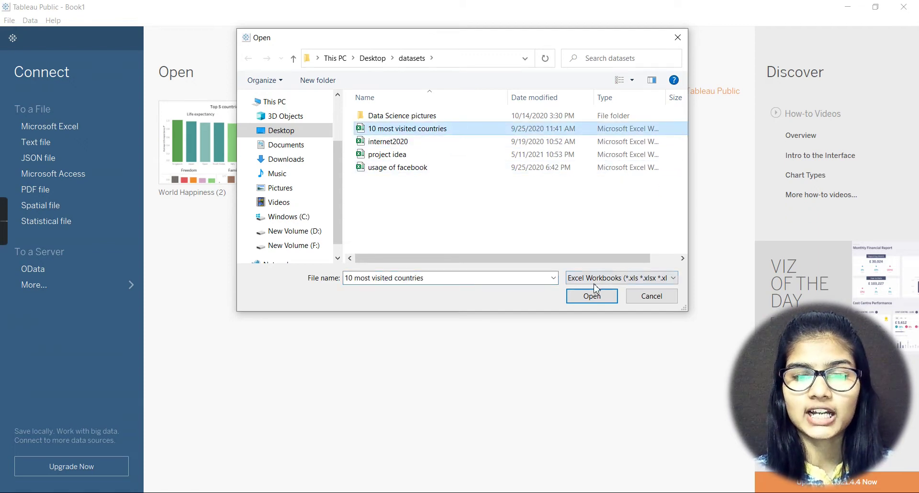
{"action": "left_click", "coordinate": [587, 296]}
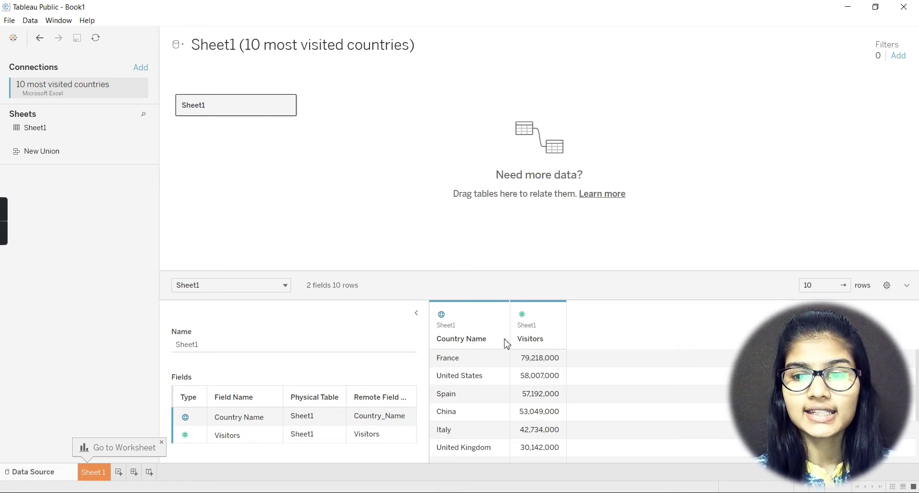
{"action": "mouse_move", "coordinate": [917, 355]}
{"action": "left_mouse_down"}
{"action": "mouse_move", "coordinate": [915, 456]}
{"action": "mouse_move", "coordinate": [917, 354]}
{"action": "left_mouse_up"}
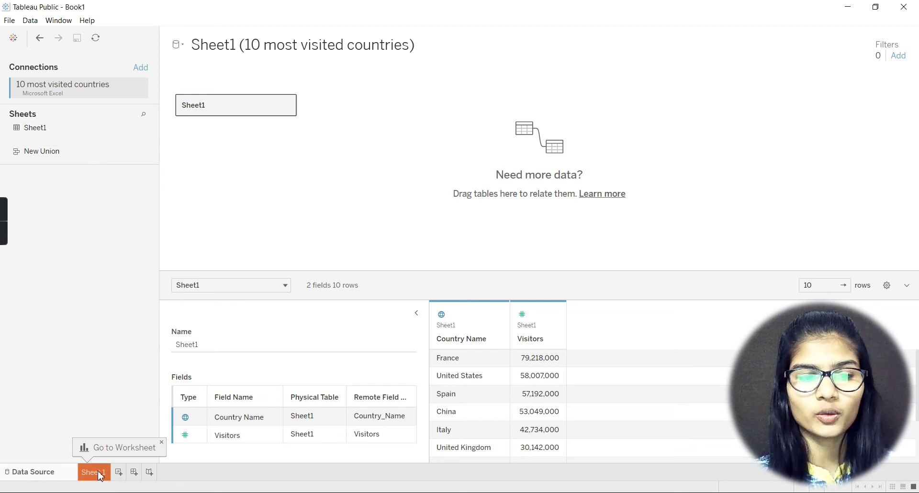
- Open the Sheet 1 worksheet, briefly revisiting the data source page before returning to the sheet
{"action": "left_click", "coordinate": [120, 449]}
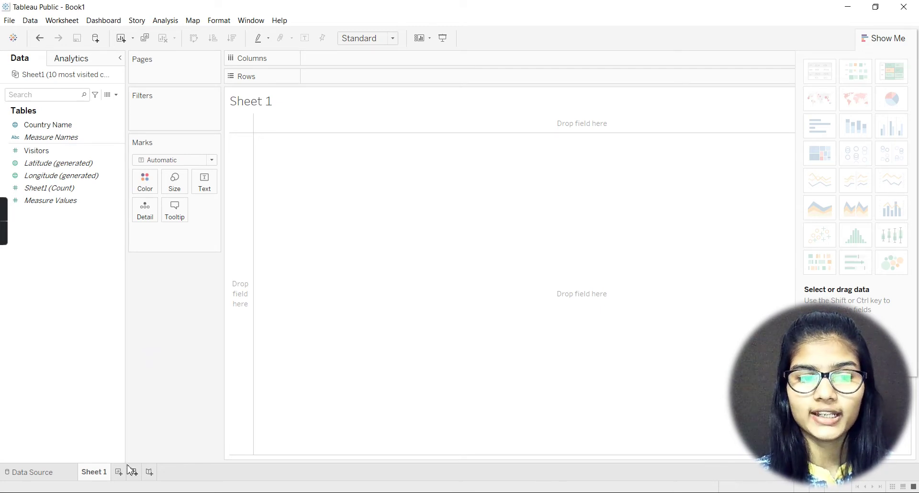
{"action": "left_click", "coordinate": [46, 474]}
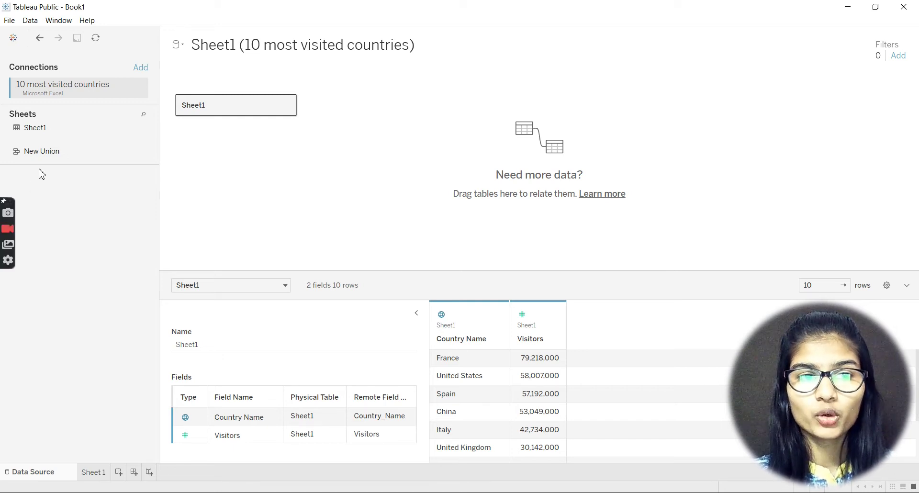
{"action": "left_click", "coordinate": [94, 472]}
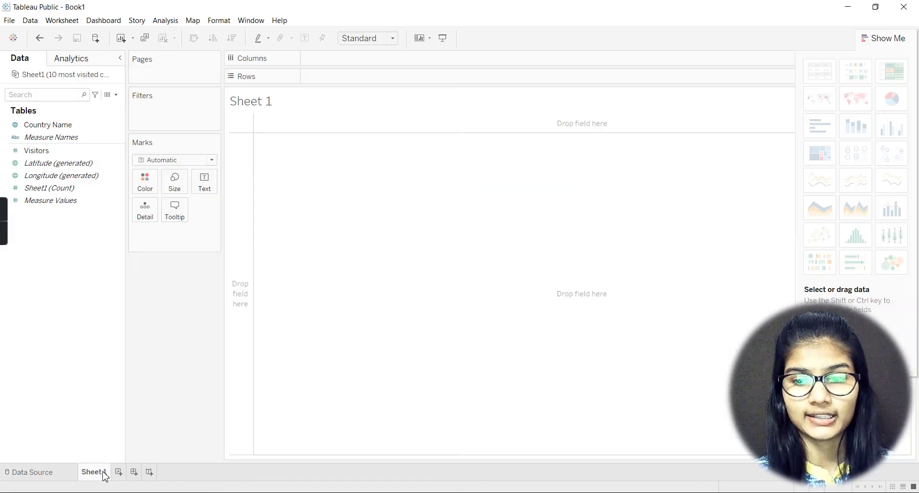
{"action": "left_click", "coordinate": [60, 124]}
- Examine the available file, data source, worksheet, dashboard, story, analysis, map, window and help commands, including the auto-update and background map options
{"action": "left_click", "coordinate": [9, 21]}
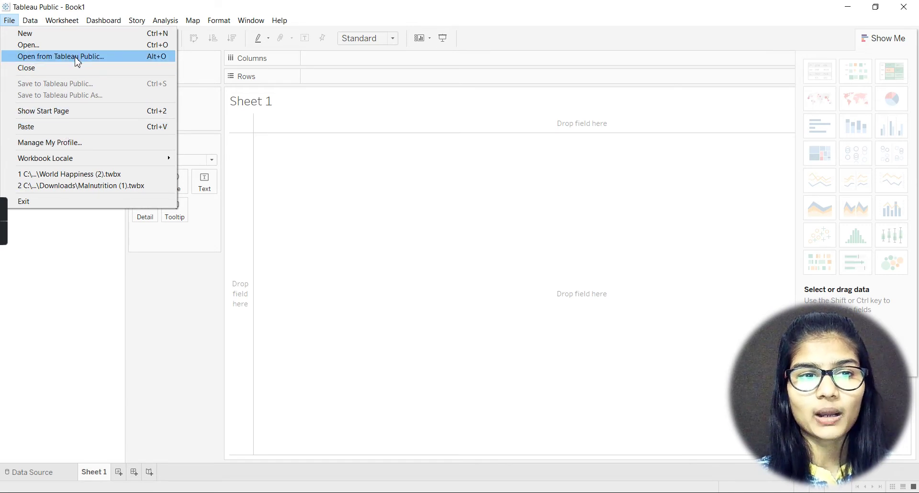
{"action": "left_click", "coordinate": [71, 271]}
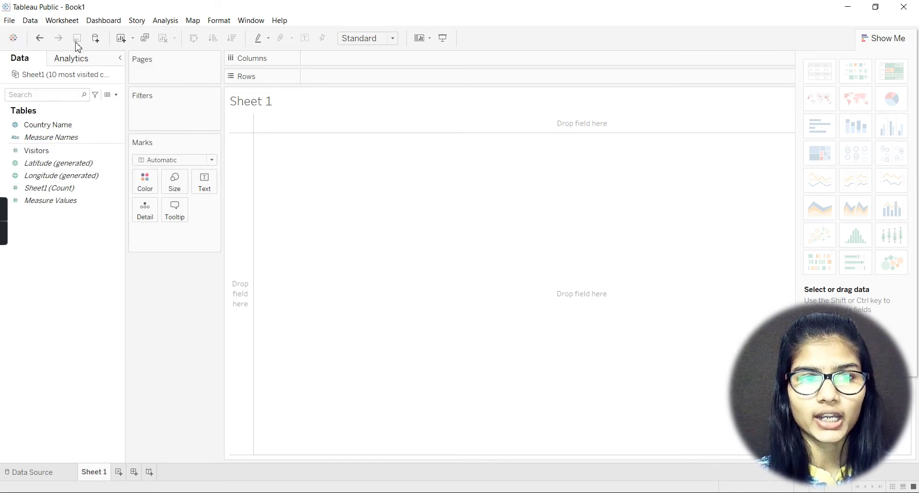
{"action": "left_click", "coordinate": [30, 20]}
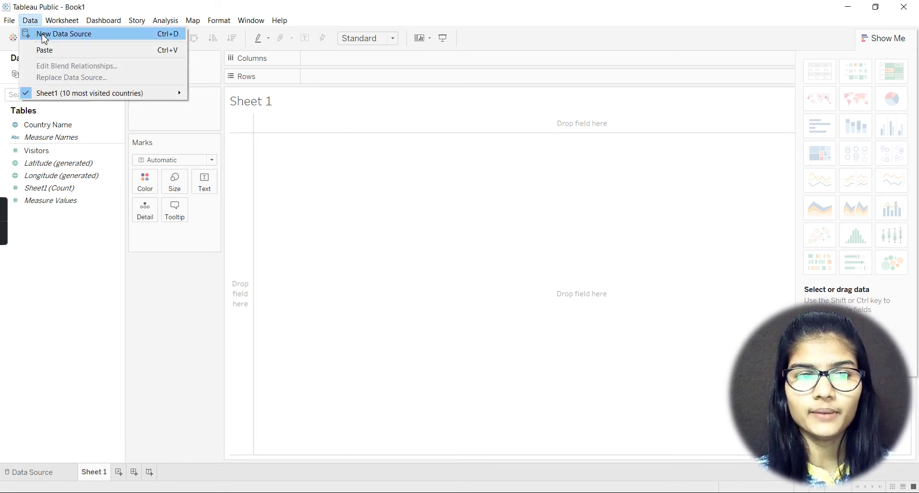
{"action": "left_click", "coordinate": [59, 22]}
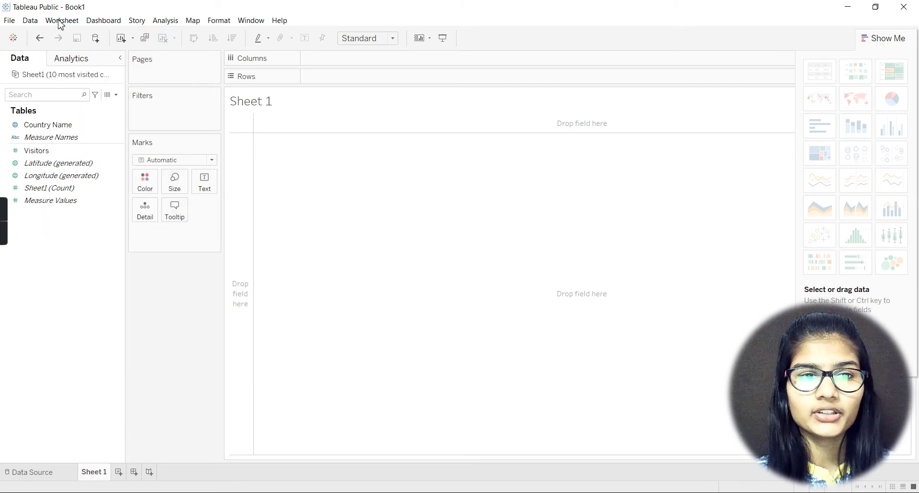
{"action": "left_click", "coordinate": [60, 22]}
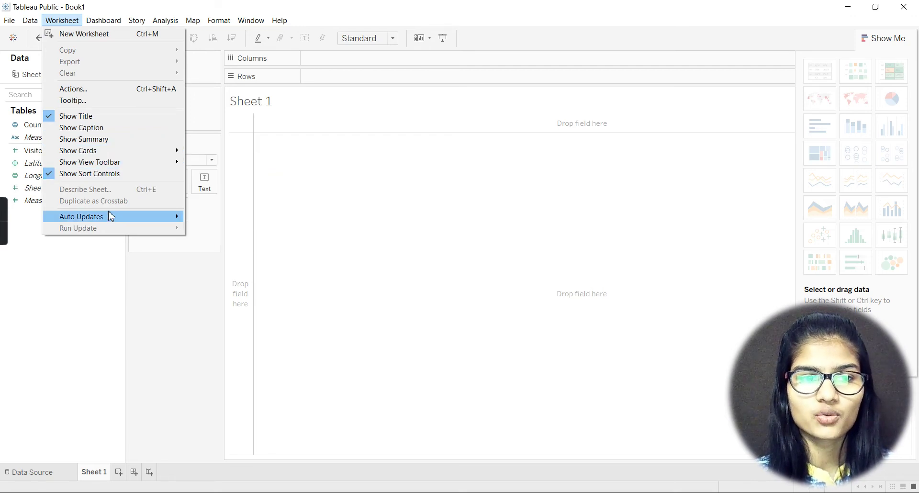
{"action": "mouse_move", "coordinate": [111, 218]}
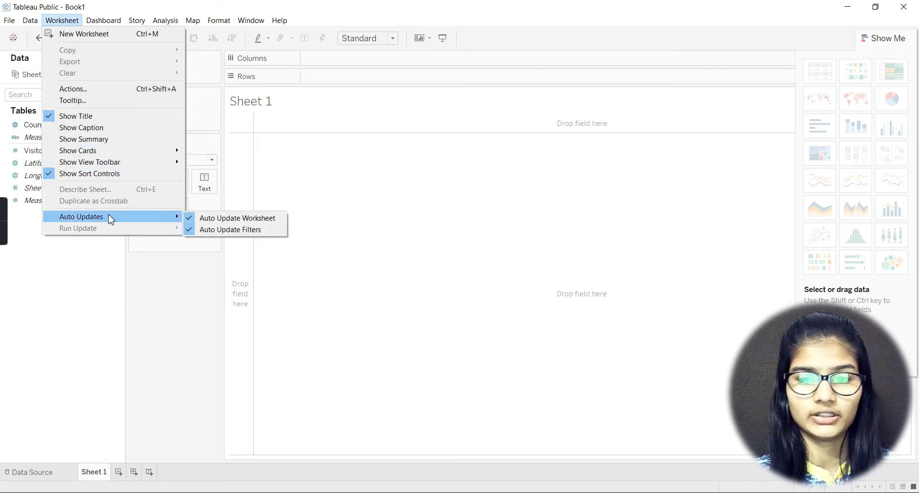
{"action": "mouse_move", "coordinate": [106, 26]}
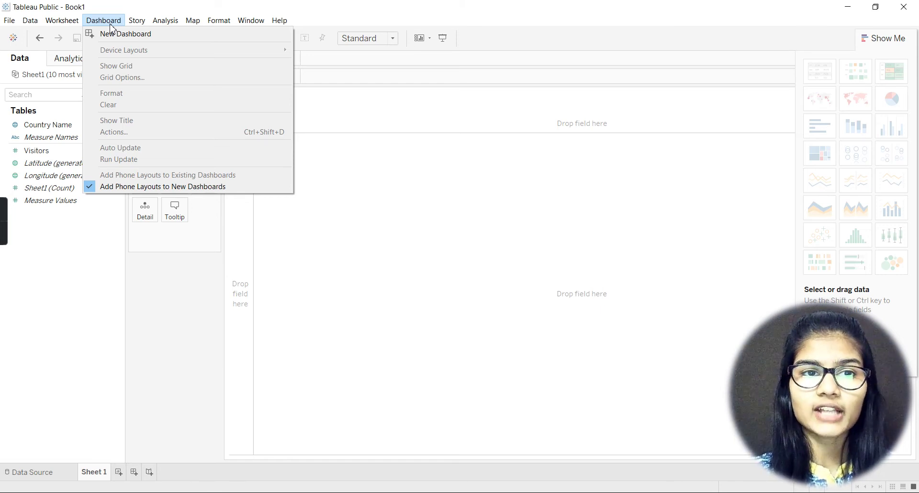
{"action": "mouse_move", "coordinate": [140, 27]}
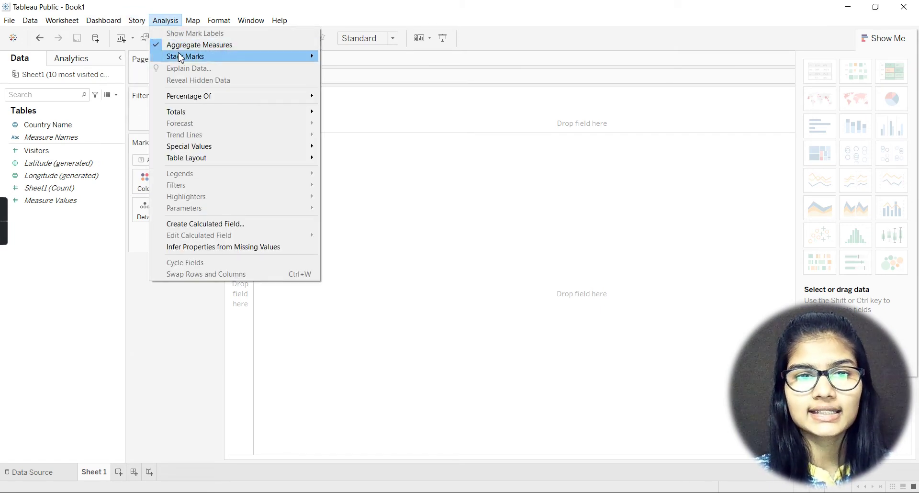
{"action": "mouse_move", "coordinate": [181, 58]}
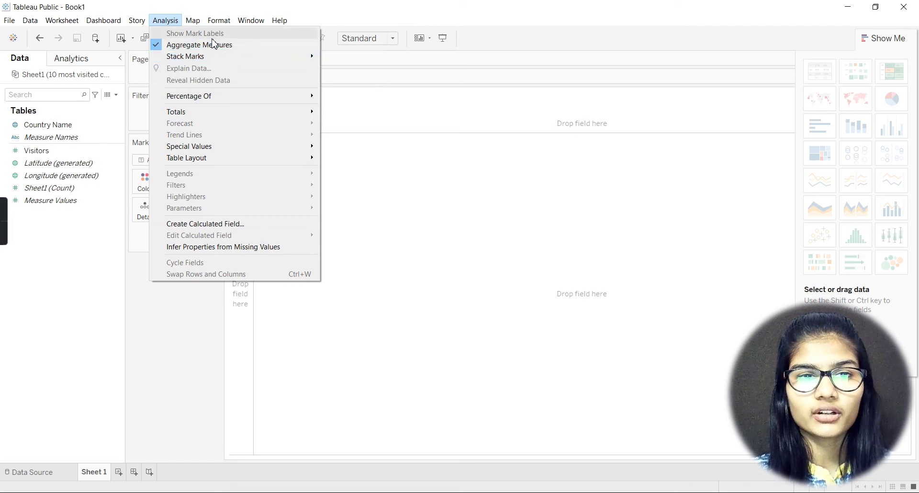
{"action": "mouse_move", "coordinate": [191, 19]}
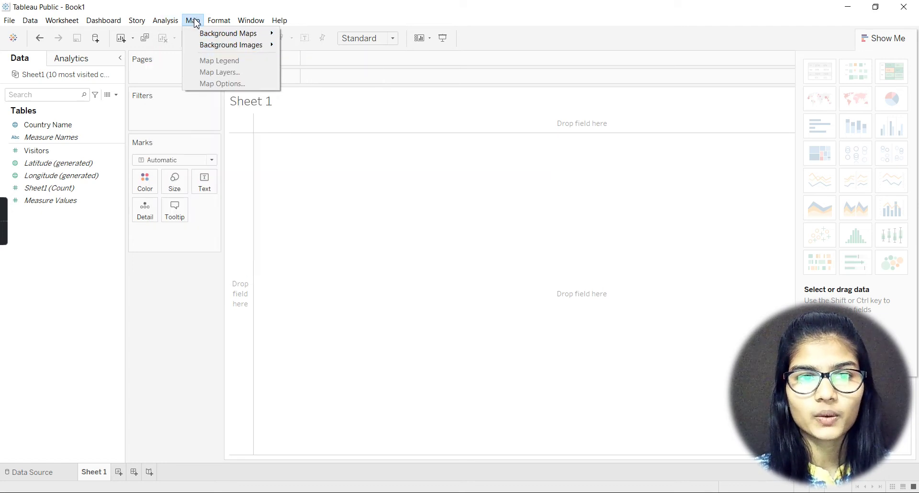
{"action": "mouse_move", "coordinate": [201, 40]}
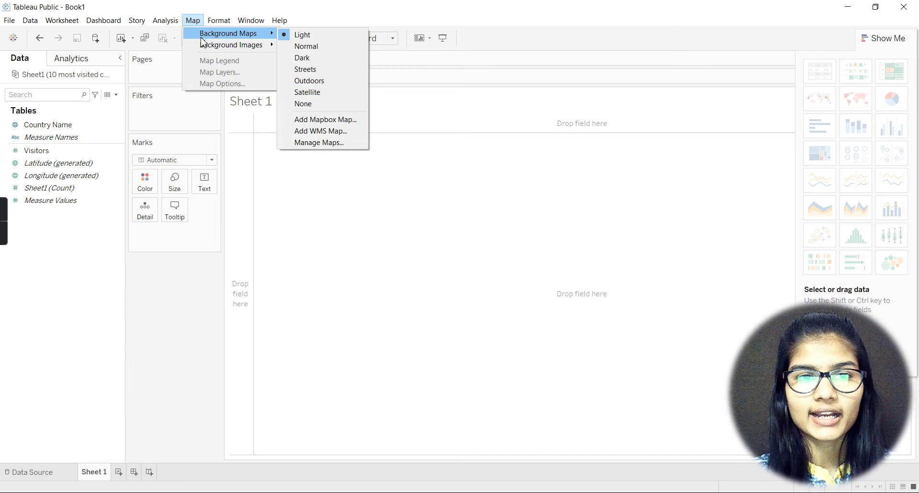
{"action": "mouse_move", "coordinate": [221, 21]}
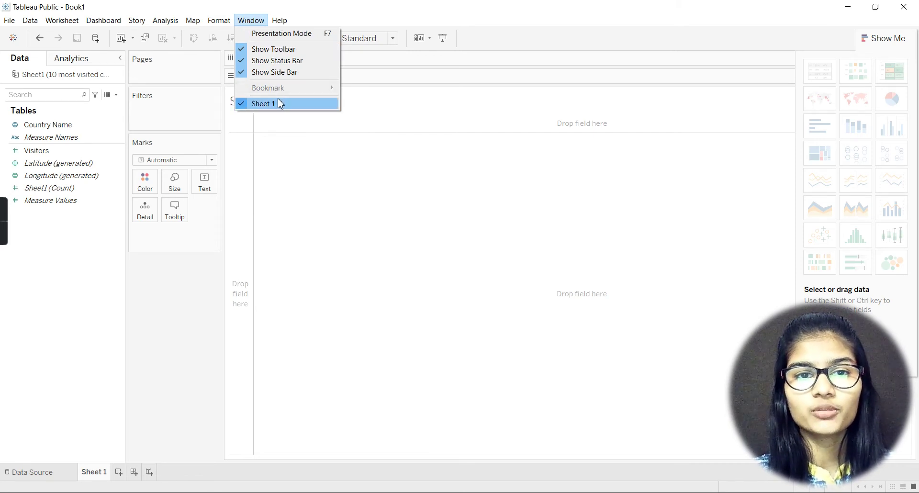
{"action": "mouse_move", "coordinate": [281, 23]}
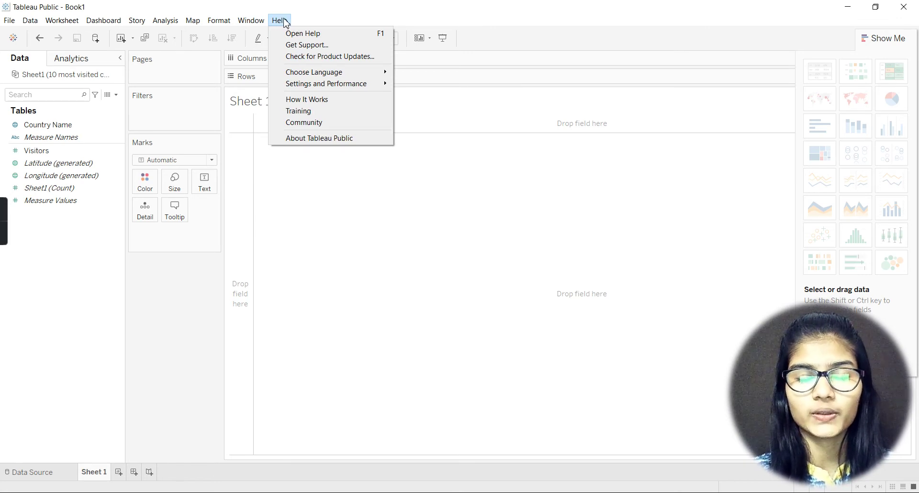
{"action": "left_click", "coordinate": [235, 206]}
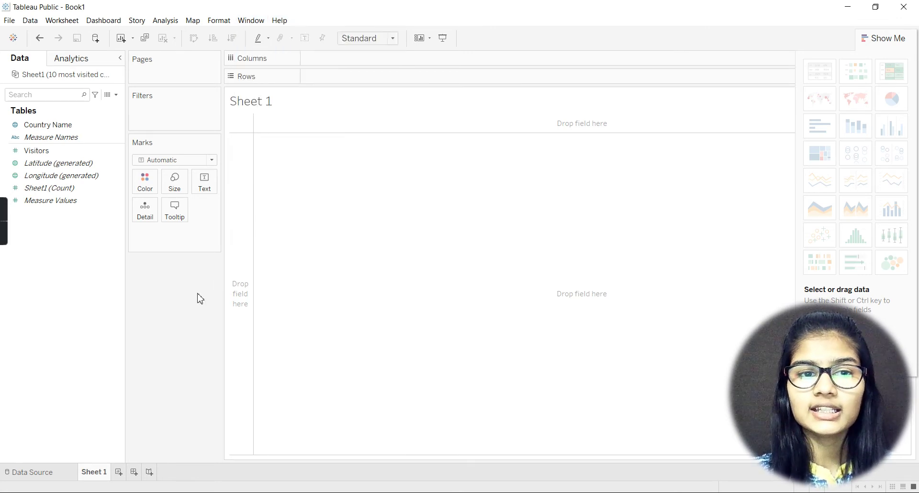
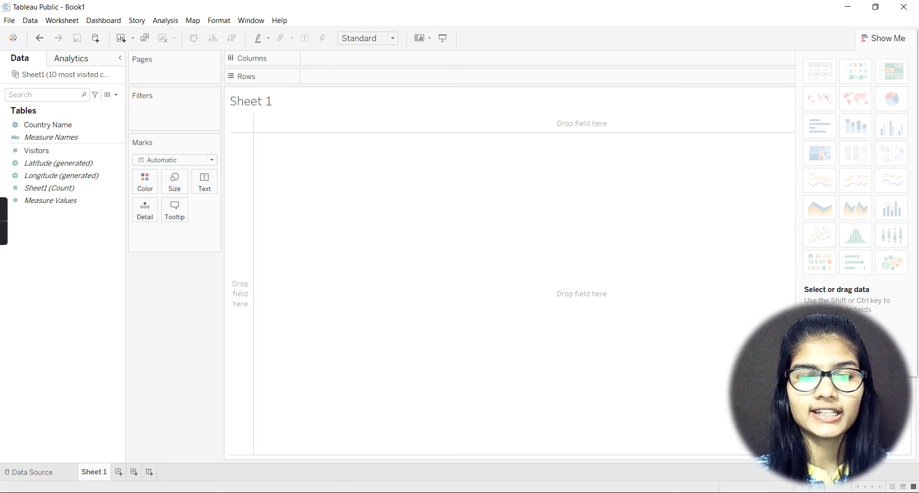
- Switch to the Tableau Public website in the browser to view its home page, and return to the Sheet 1 worksheet in Tableau Public
{"action": "key", "text": "alt+Tab"}
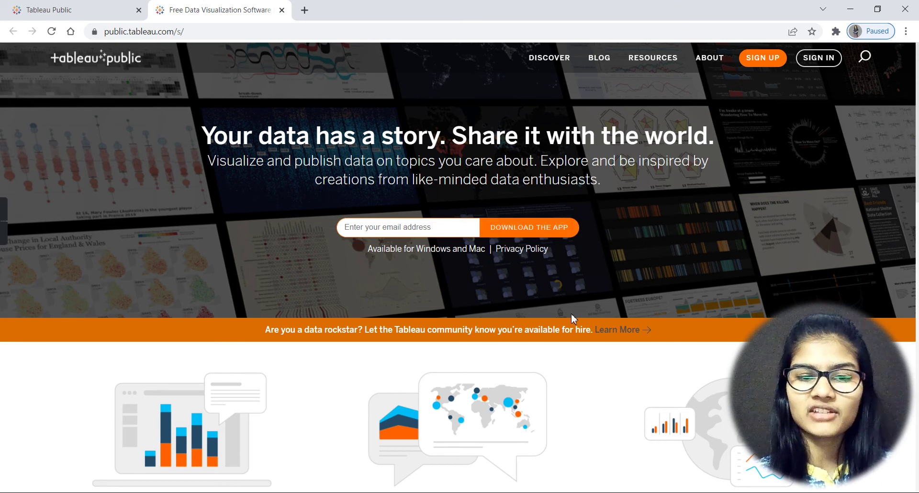
{"action": "left_click", "coordinate": [383, 431]}
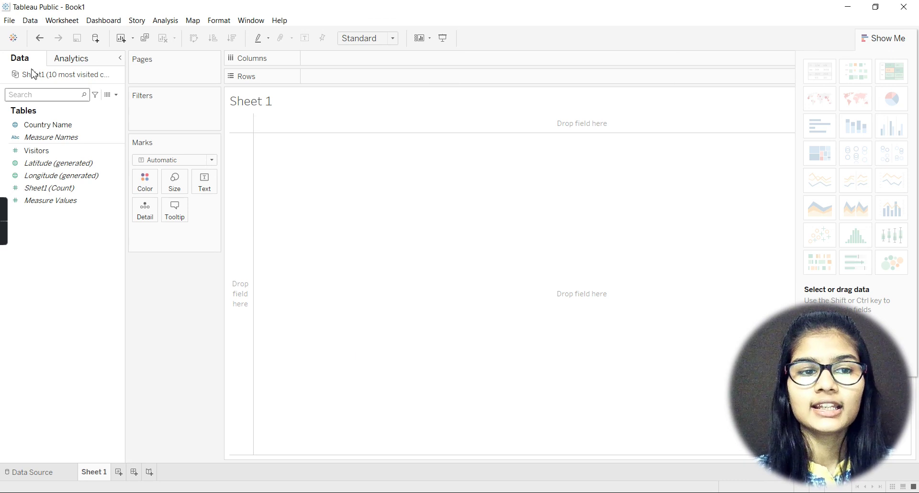
{"action": "mouse_move", "coordinate": [8, 225]}
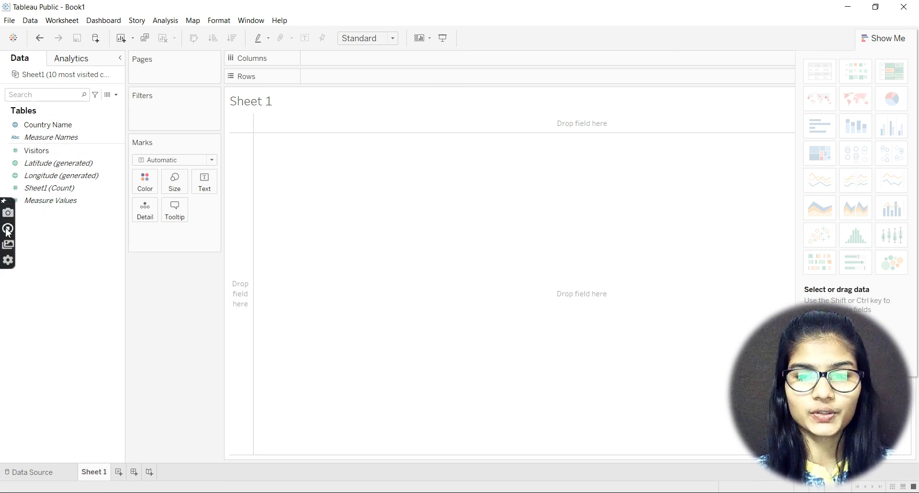